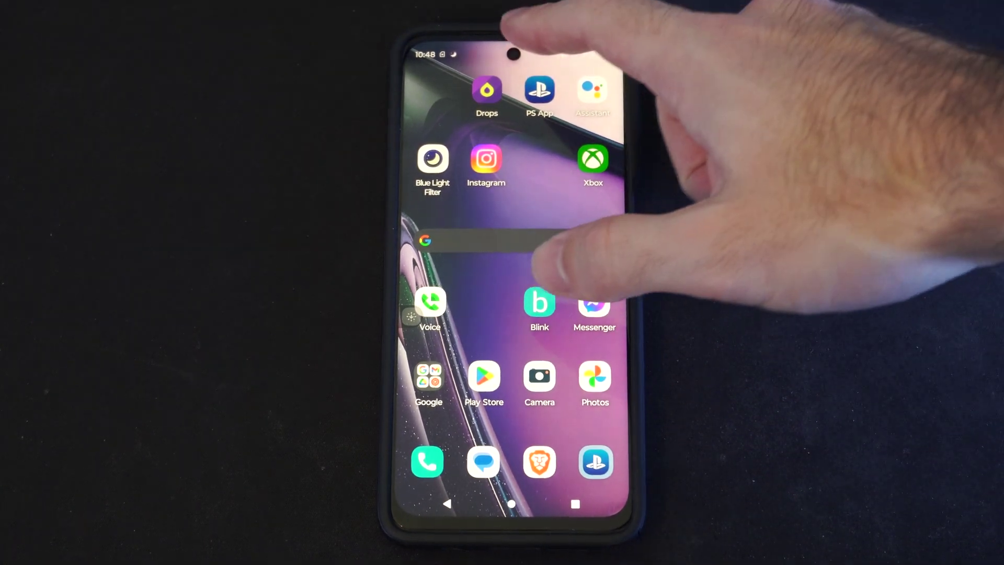
From quick settings, go to Settings > Apps > See all 101 apps and open Blink's App info.
left_click_drag(549, 55, 502, 236)
left_click_drag(550, 196, 549, 393)
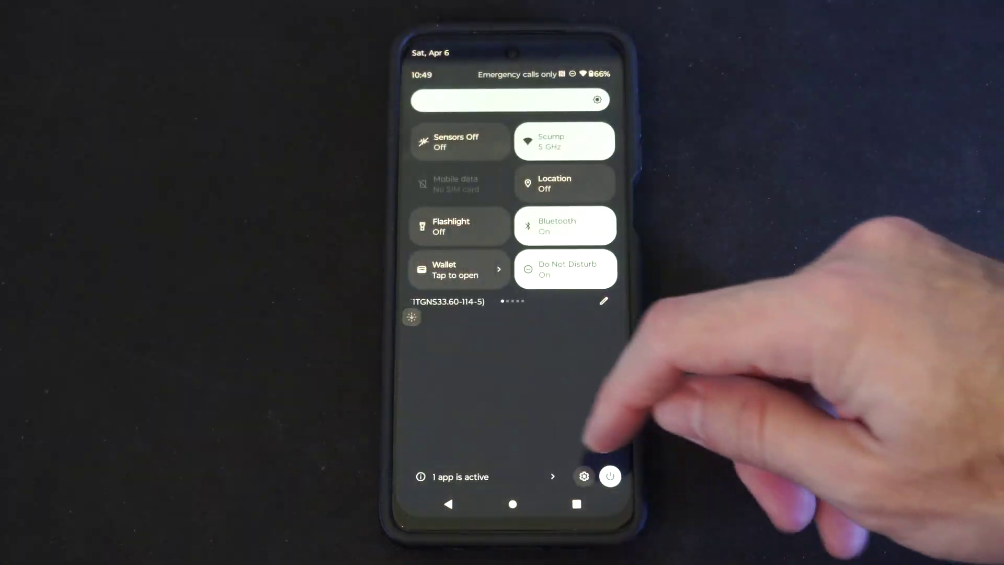
left_click(572, 459)
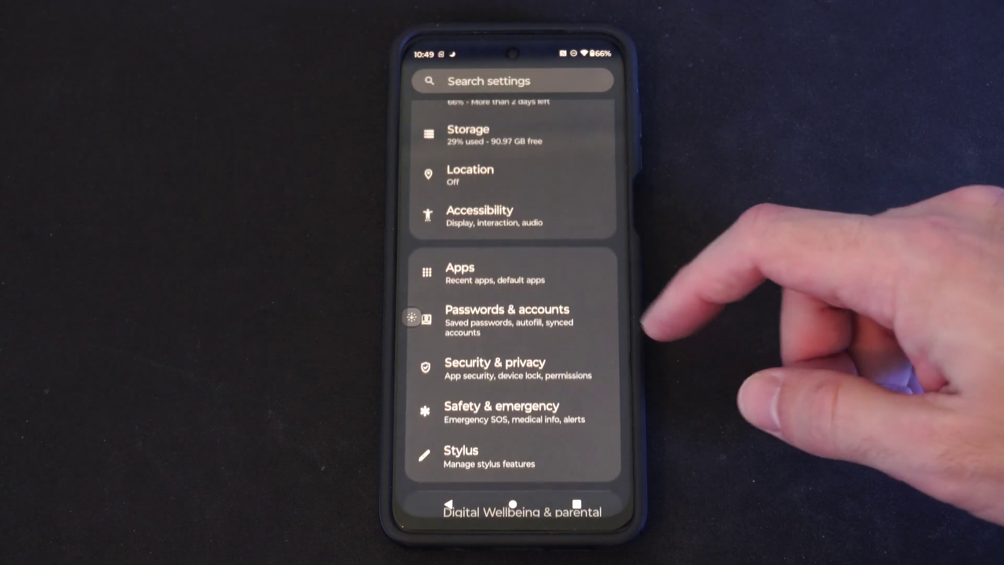
mouse_move(593, 167)
left_mouse_down()
mouse_move(572, 246)
mouse_move(549, 172)
left_mouse_up()
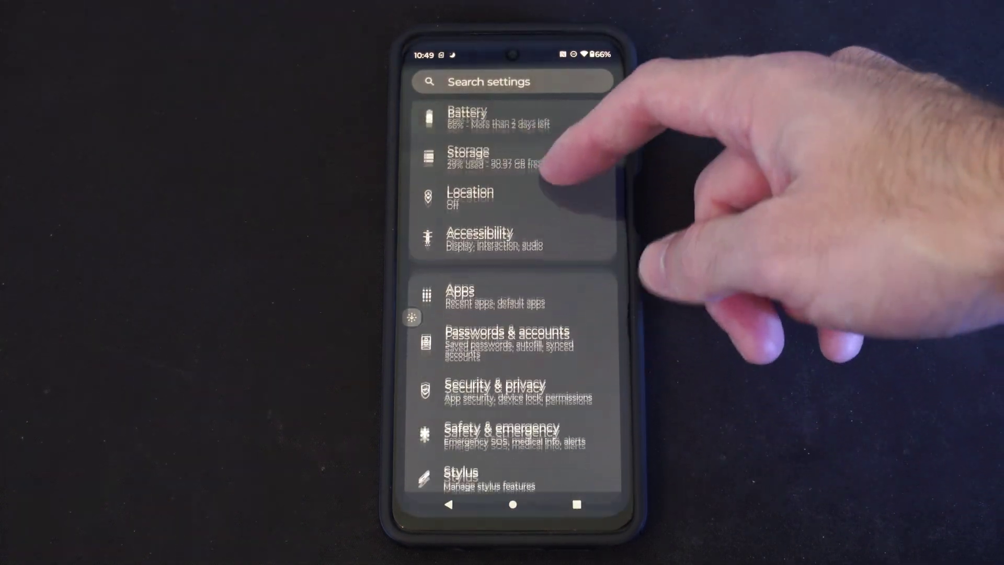
left_click(510, 292)
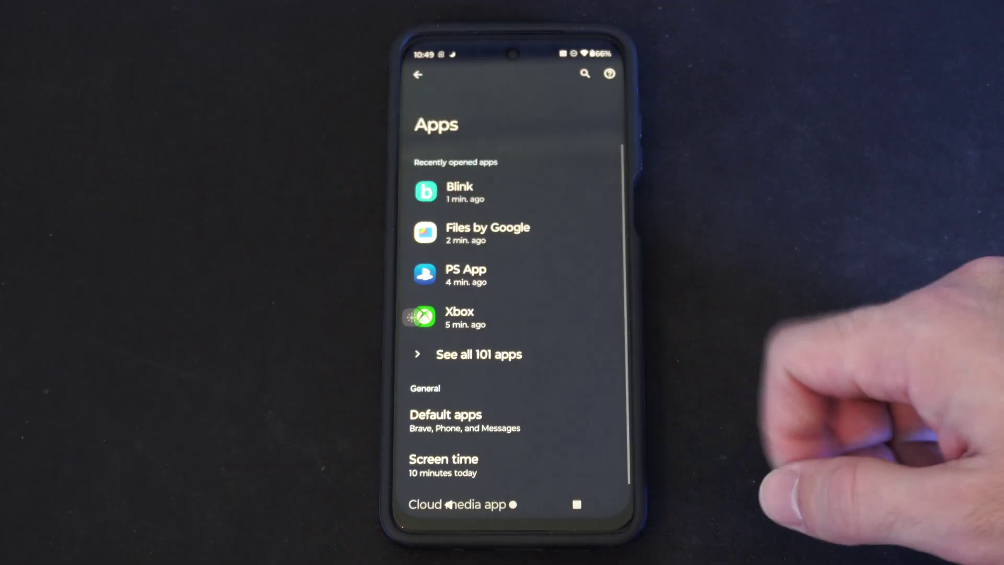
left_click(478, 353)
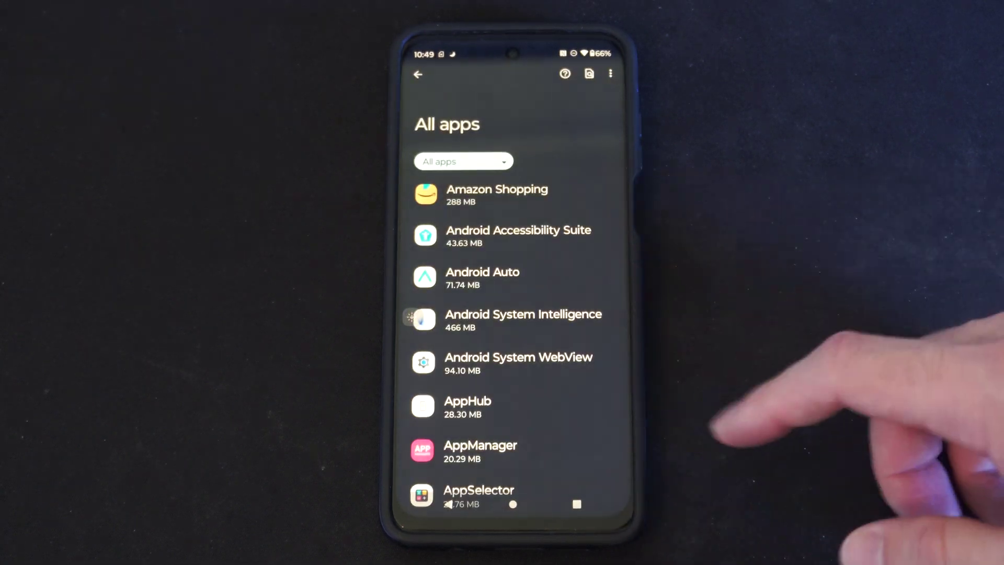
left_click_drag(560, 393, 594, 235)
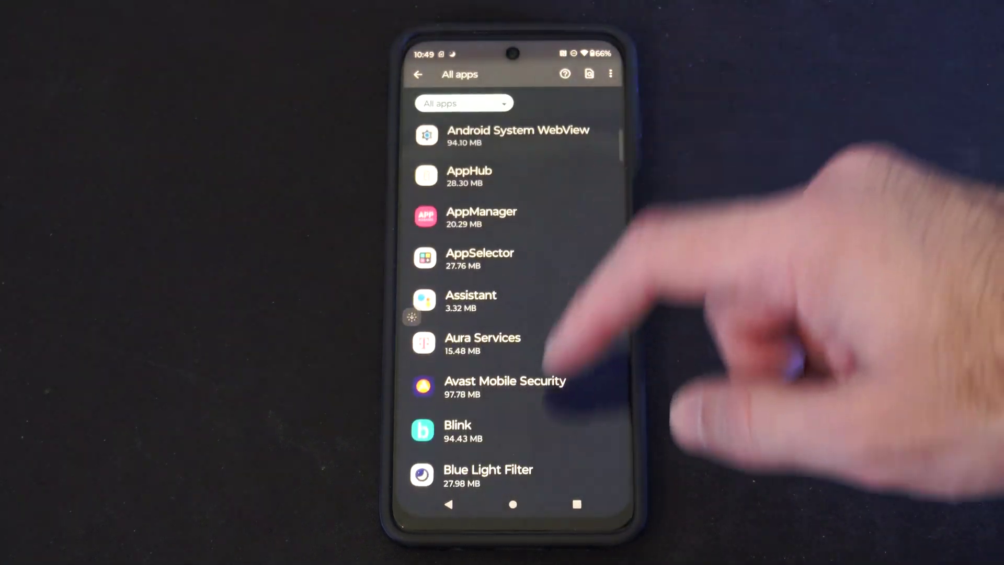
left_click_drag(561, 359, 559, 268)
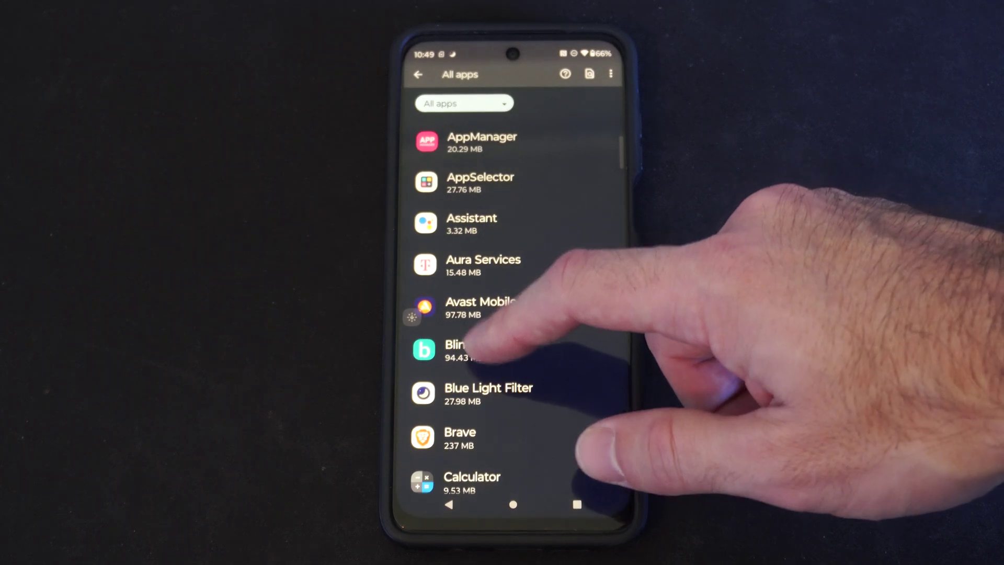
left_click(463, 349)
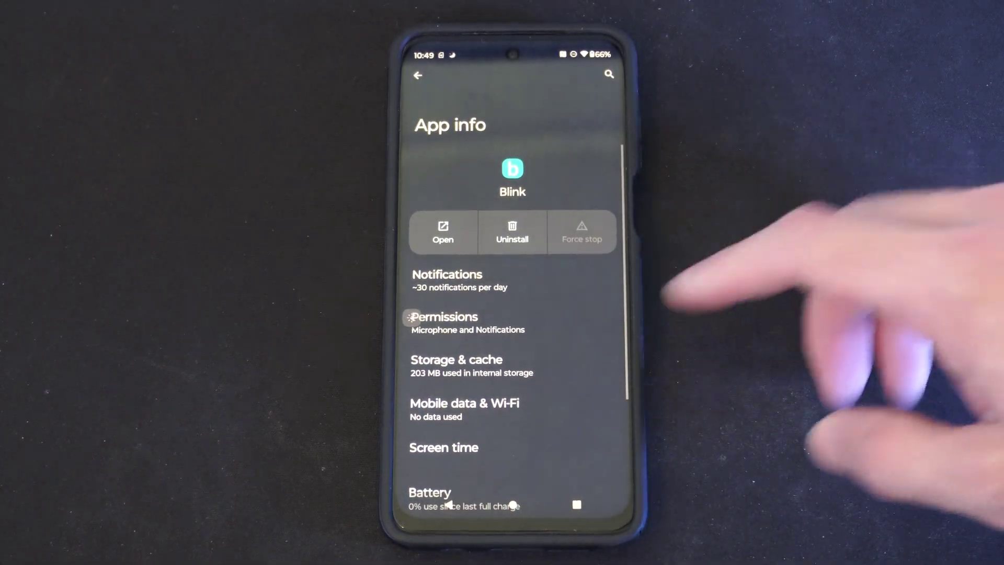
left_click_drag(549, 390, 541, 345)
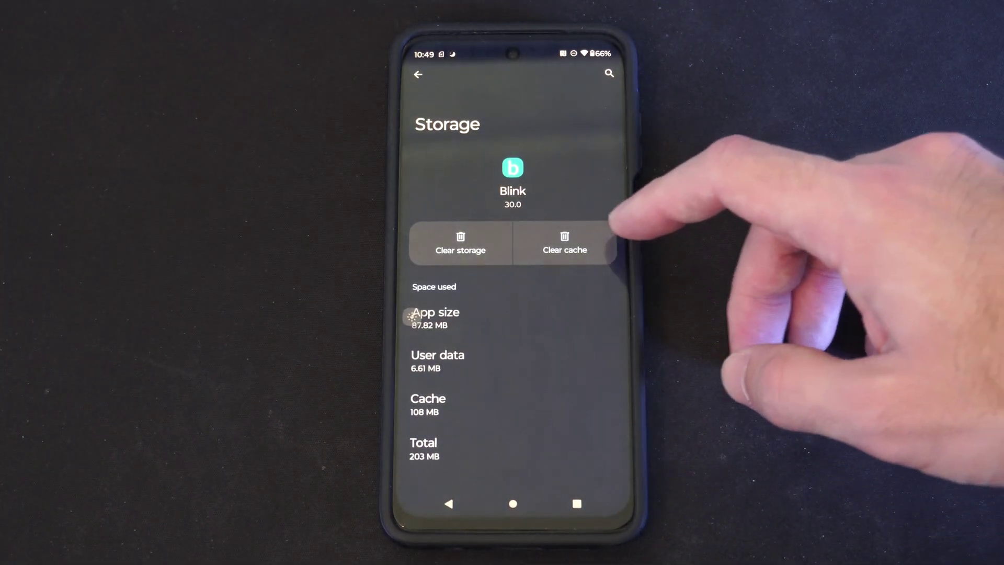
Clear Blink's 108 MB cache to 0 B and return to its App info page.
left_click(564, 243)
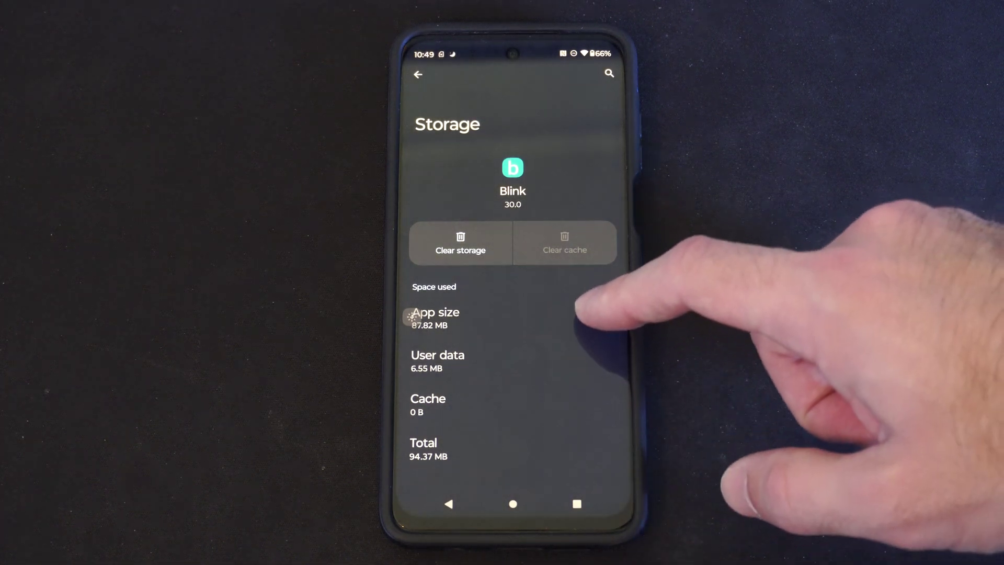
left_click(449, 503)
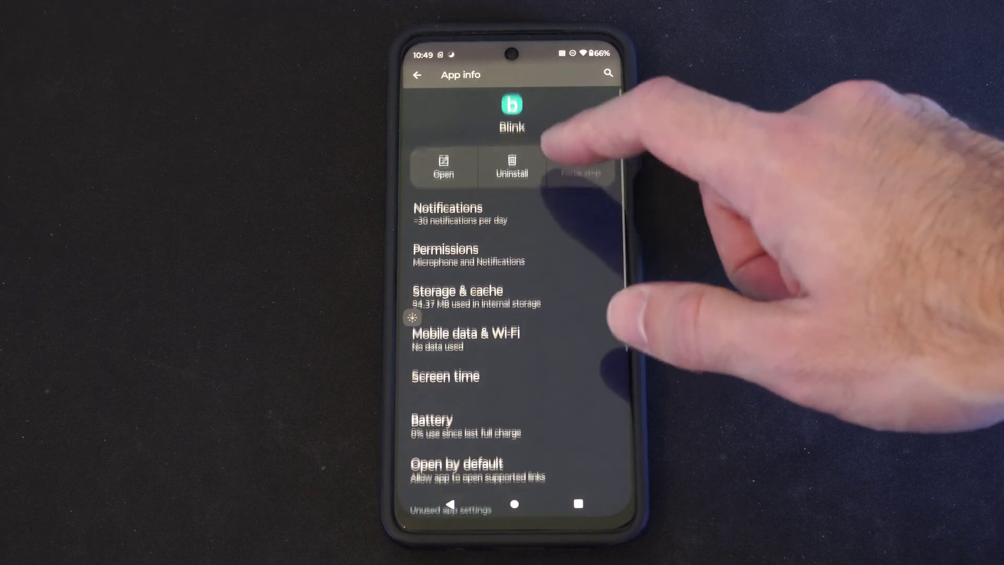
left_click_drag(561, 157, 561, 137)
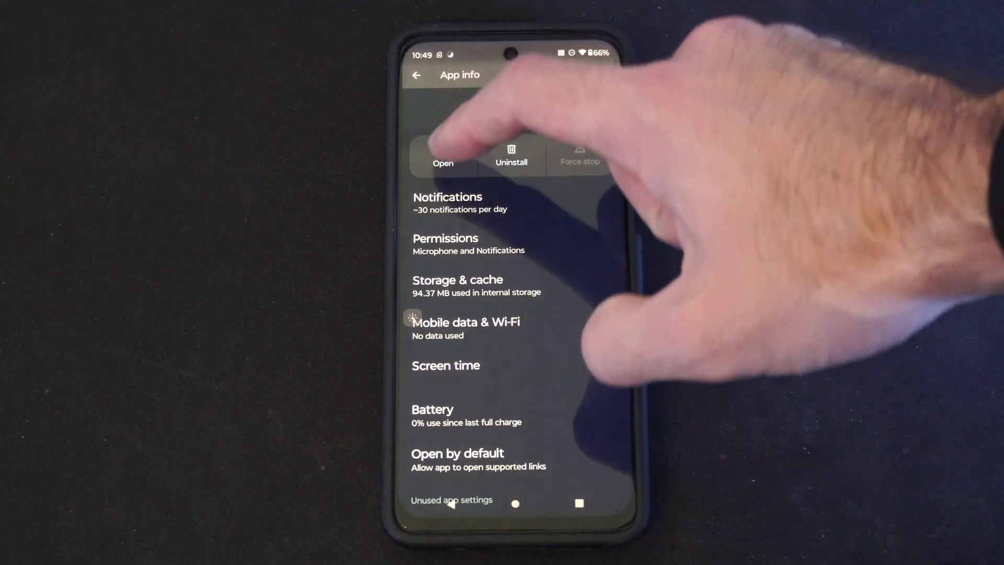
Open Blink from App info to its camera device list, then return home.
left_click(442, 153)
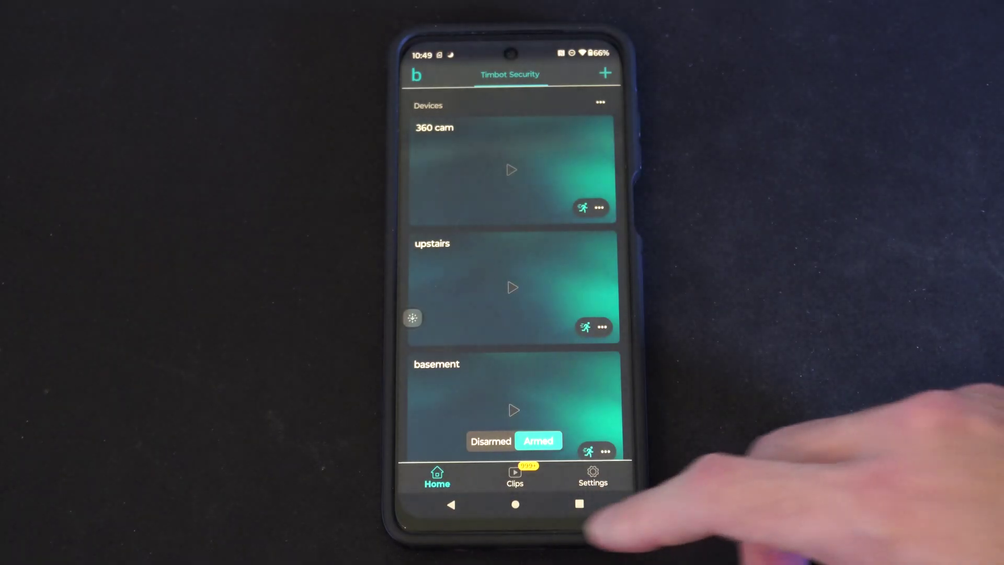
left_click(514, 505)
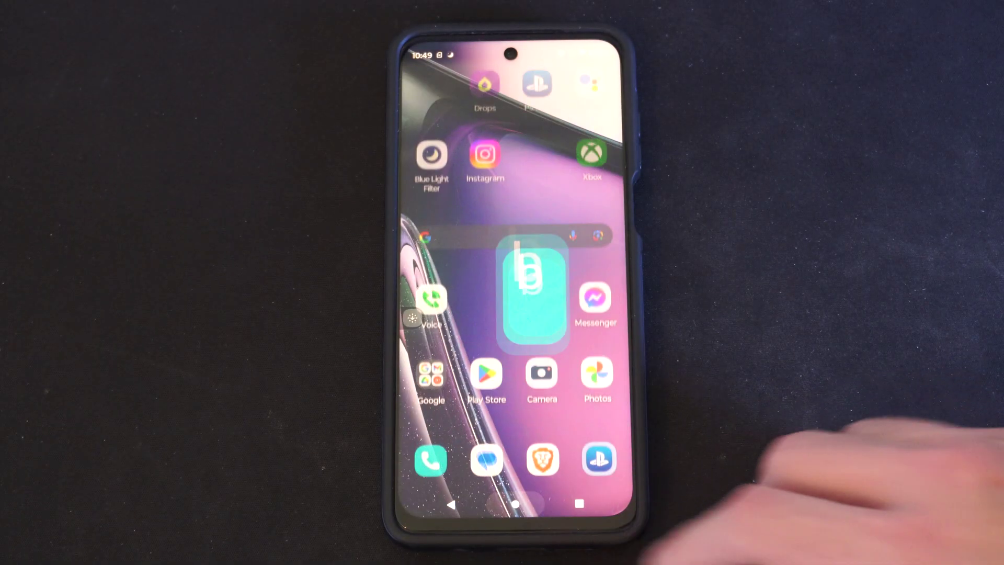
Reach Blink's Storage & cache page through its Recents App info, showing 3.26 MB cache and 97.95 MB total.
left_click(578, 502)
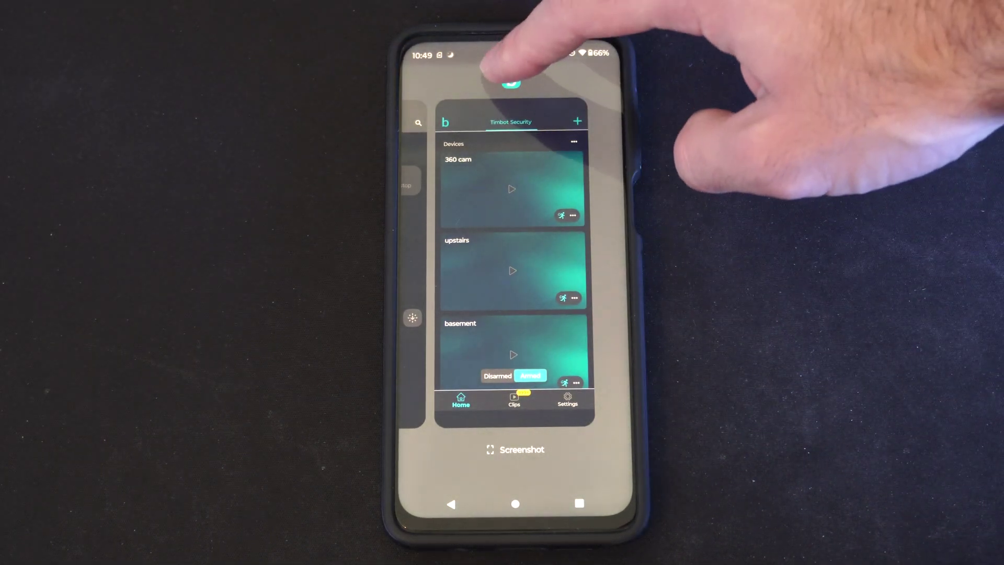
left_click(510, 79)
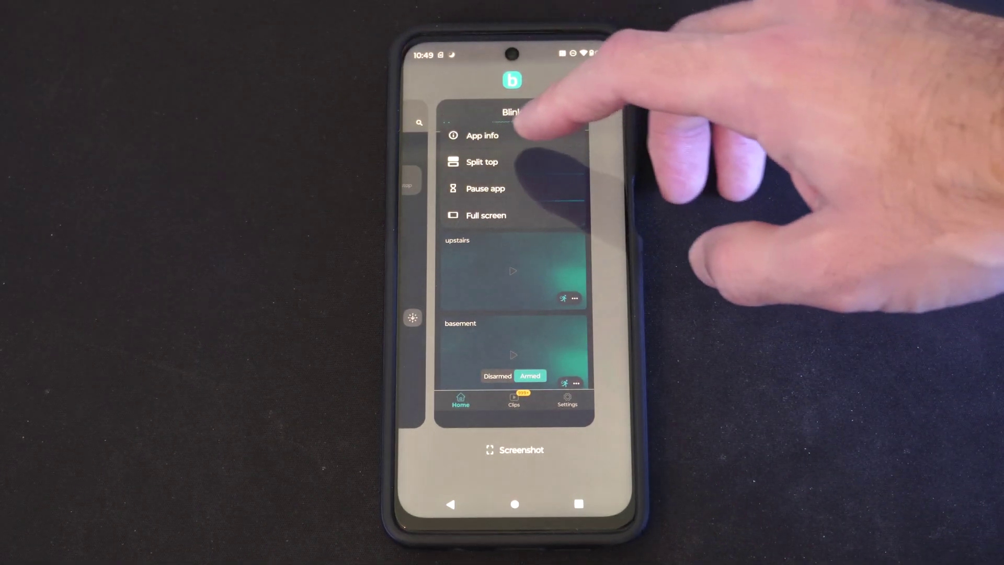
left_click(482, 135)
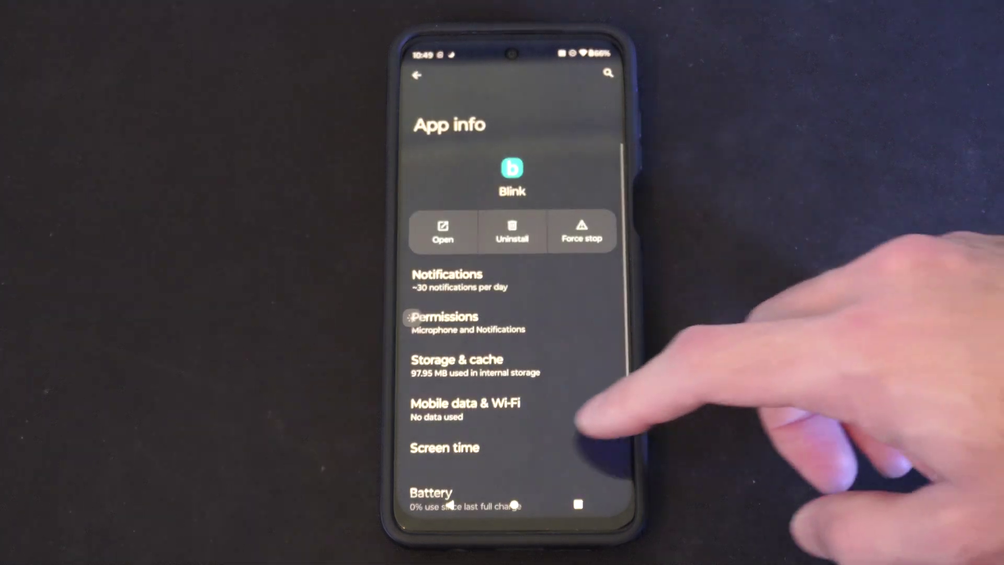
scroll(589, 353, "down", 2)
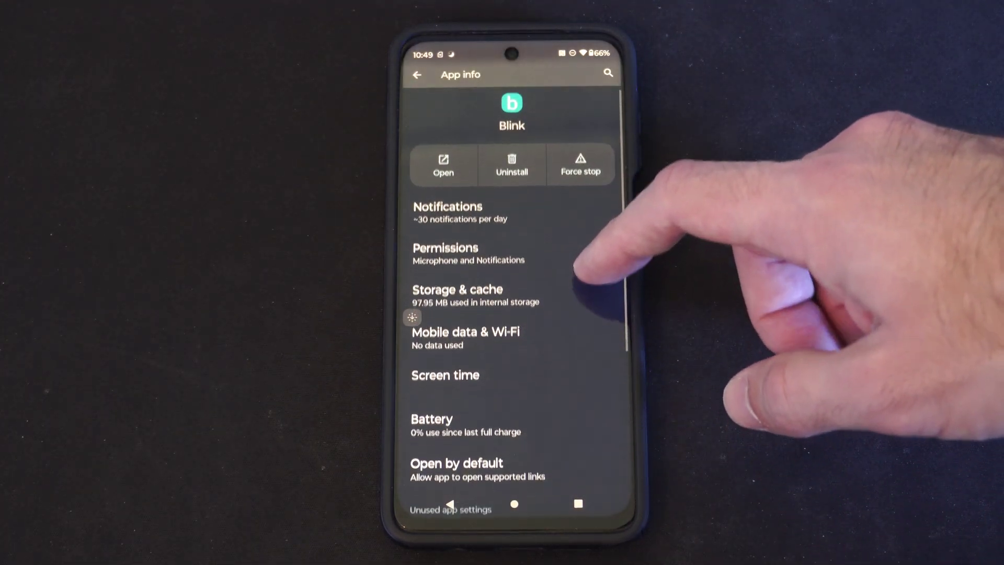
left_click(541, 297)
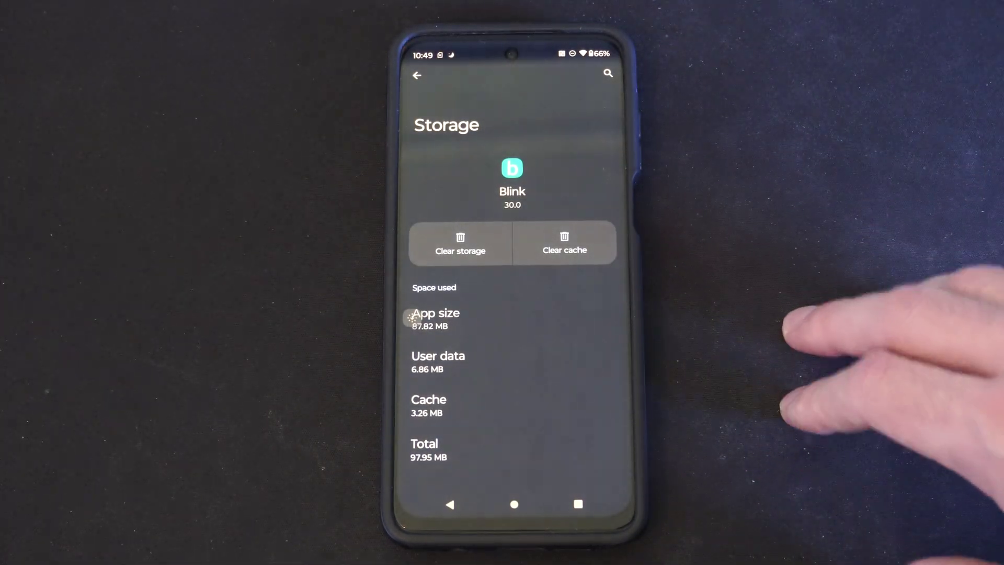